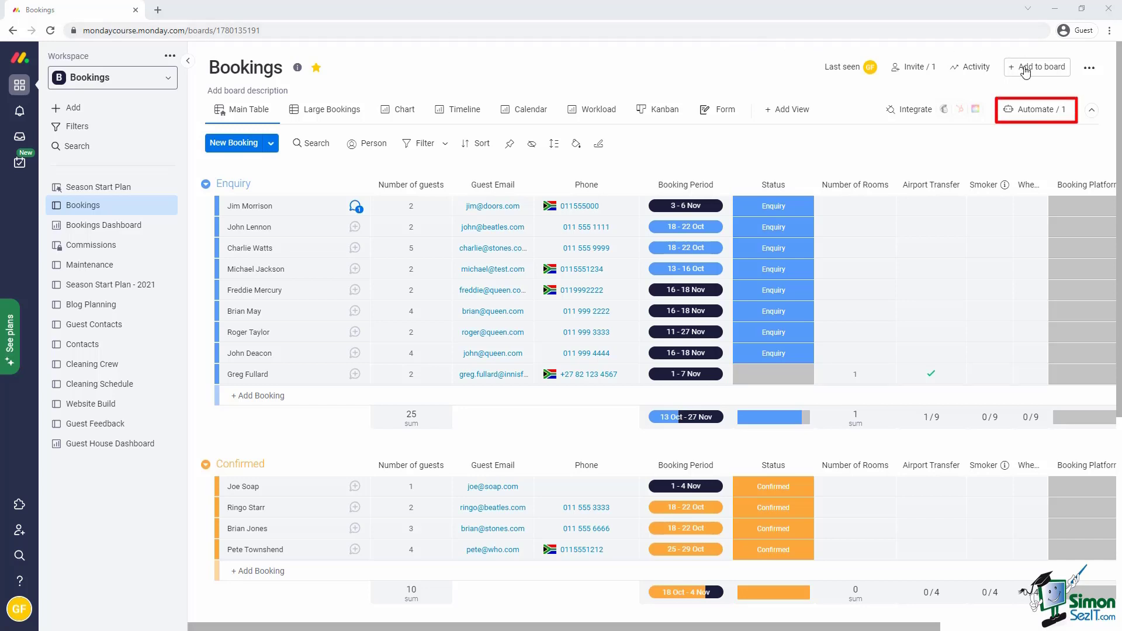
Open the Bookings board's automations and start adding a new automation
left_click(1033, 112)
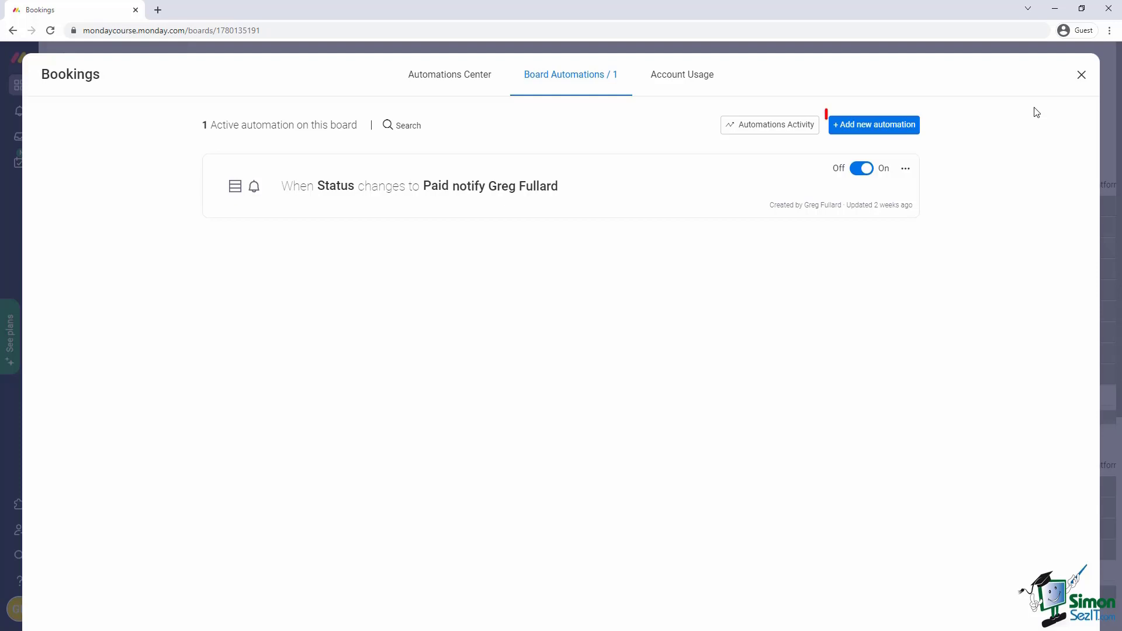
left_click(858, 123)
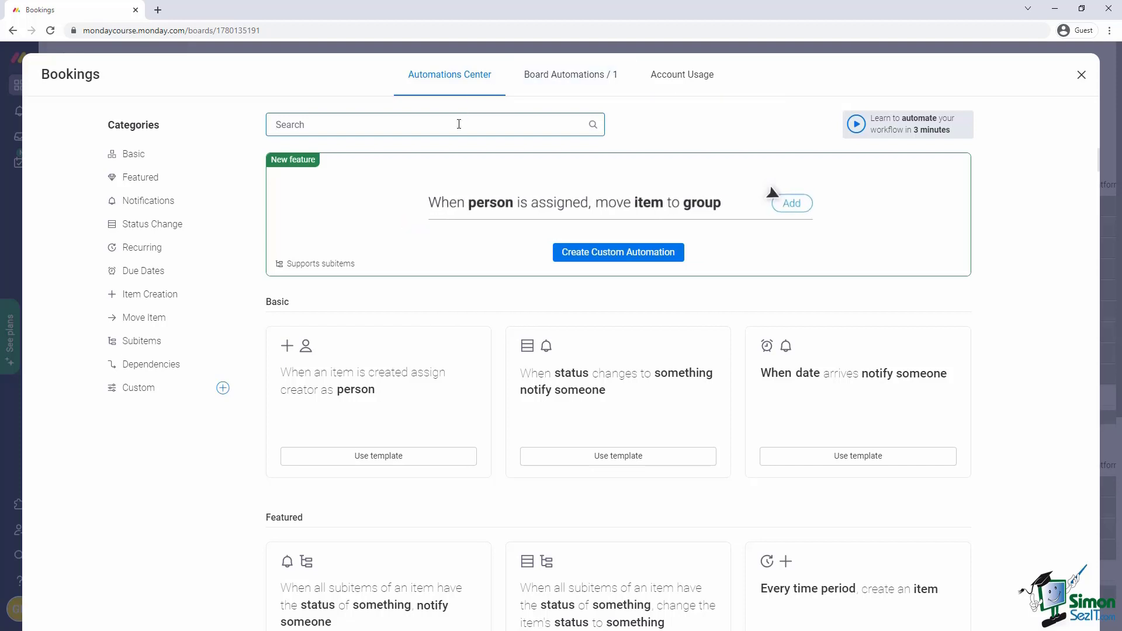
Search 'Created Status' and choose the 'When an item is created set status to something' template
type("Crea")
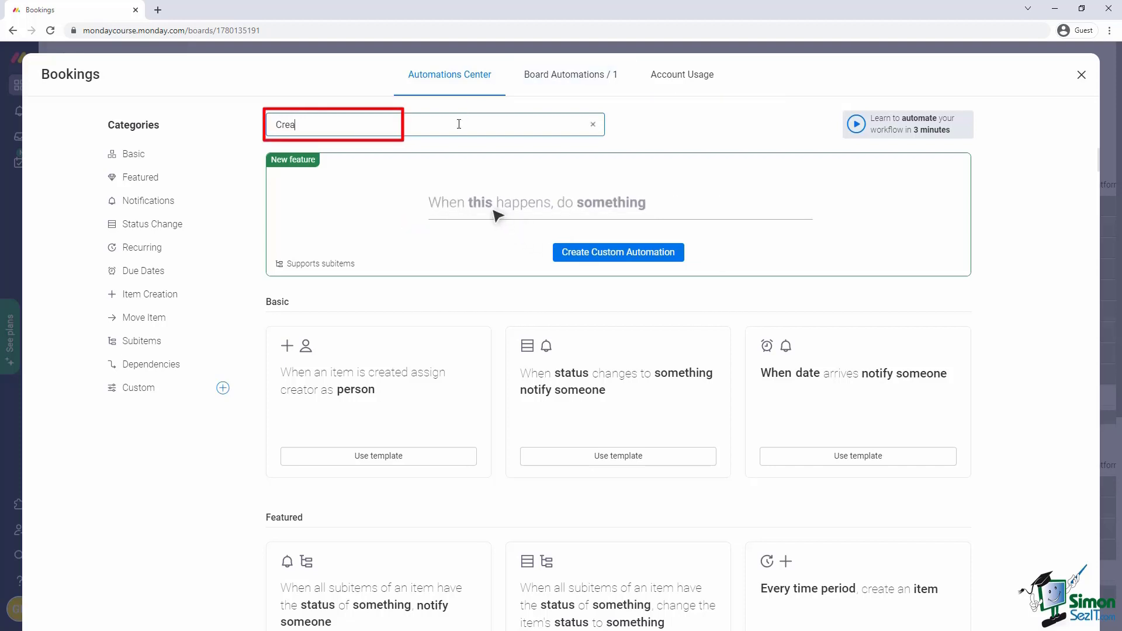
type("ted Stat")
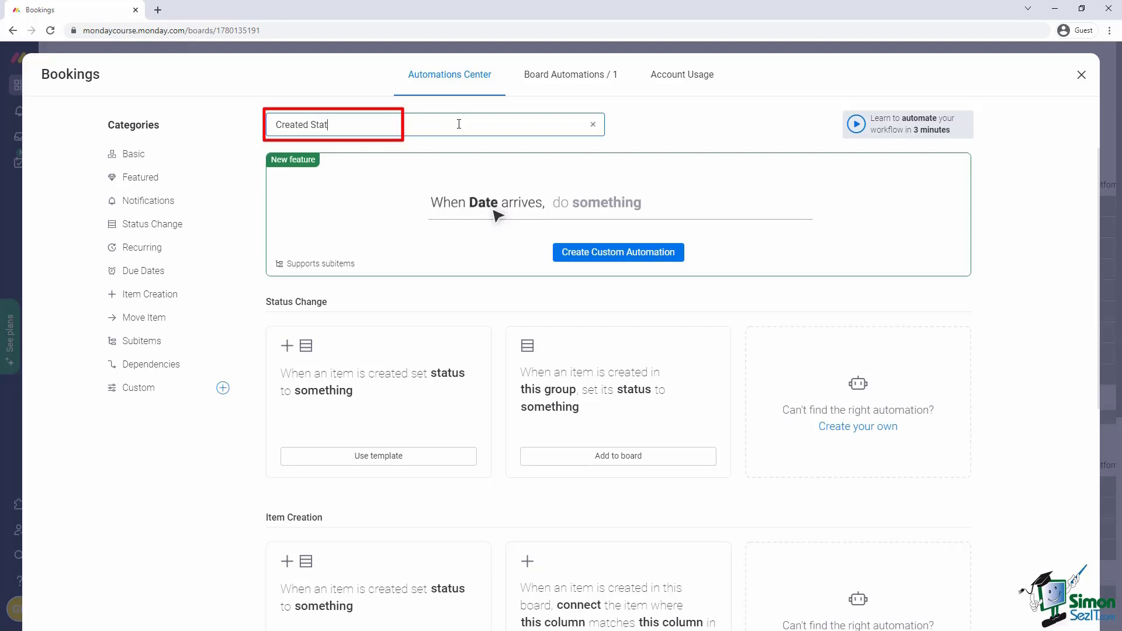
type("us")
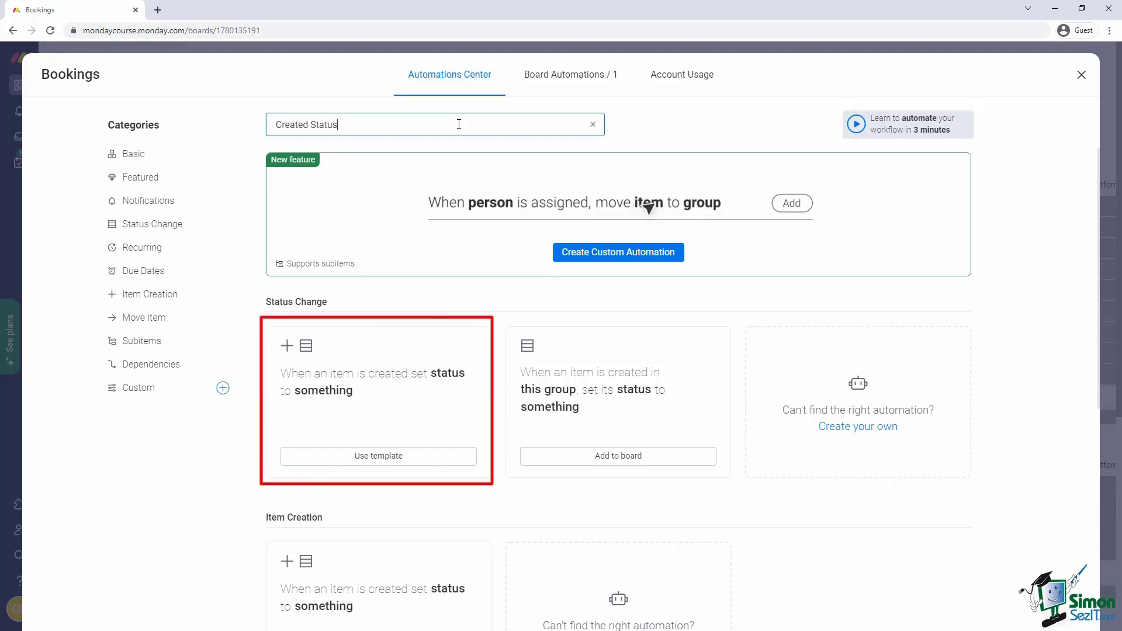
left_click(438, 403)
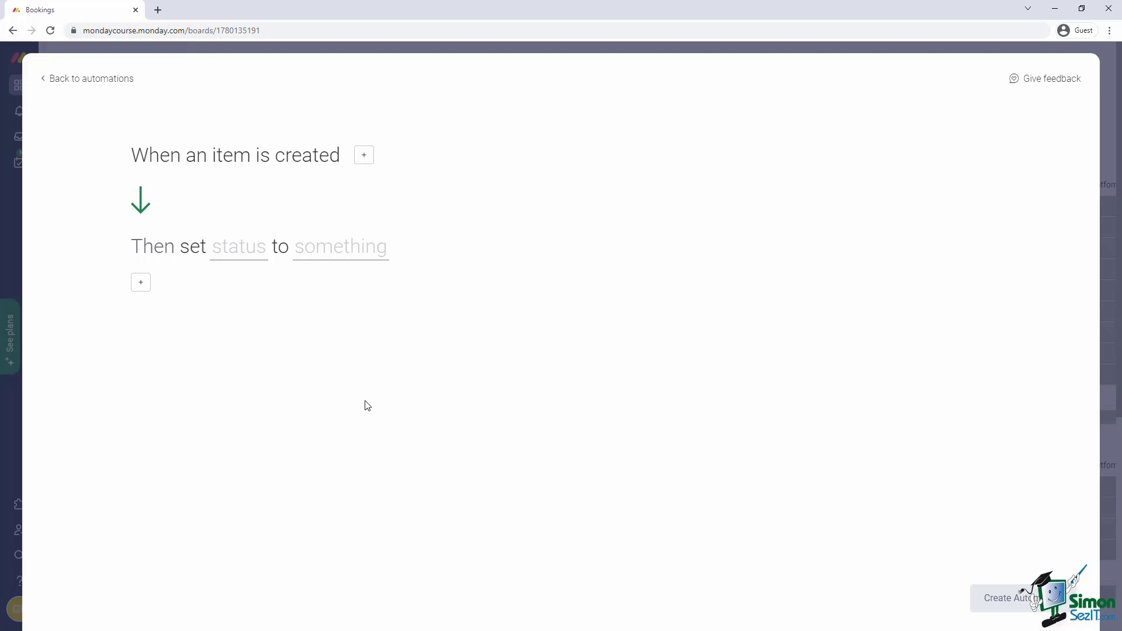
Set the recipe to change the Status column to Enquiry and create the automation
left_click(240, 252)
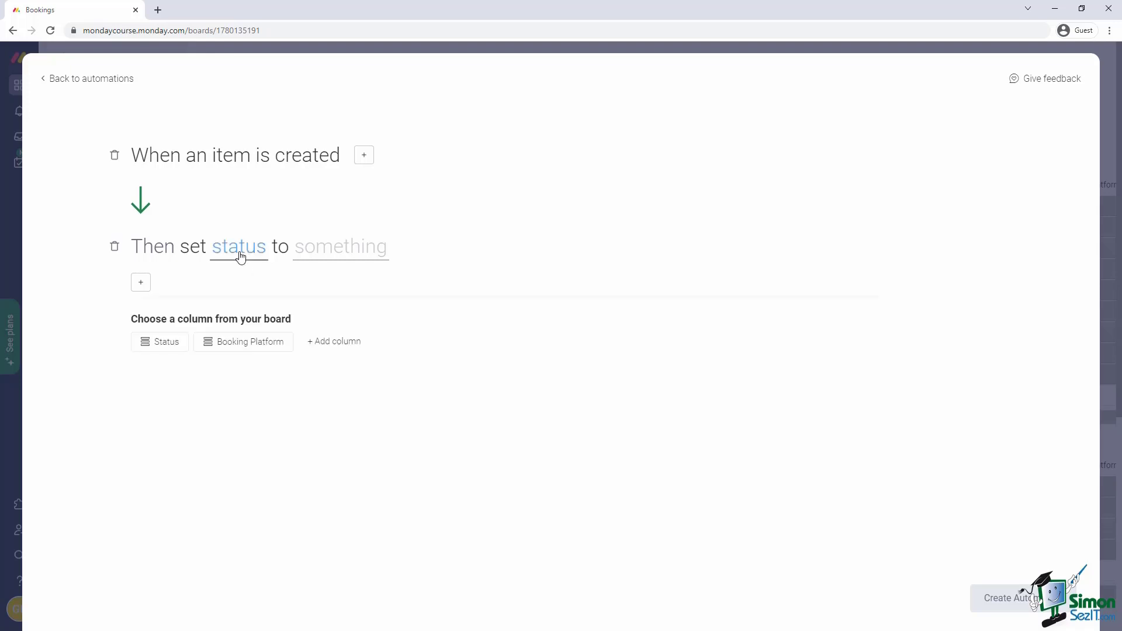
left_click(160, 344)
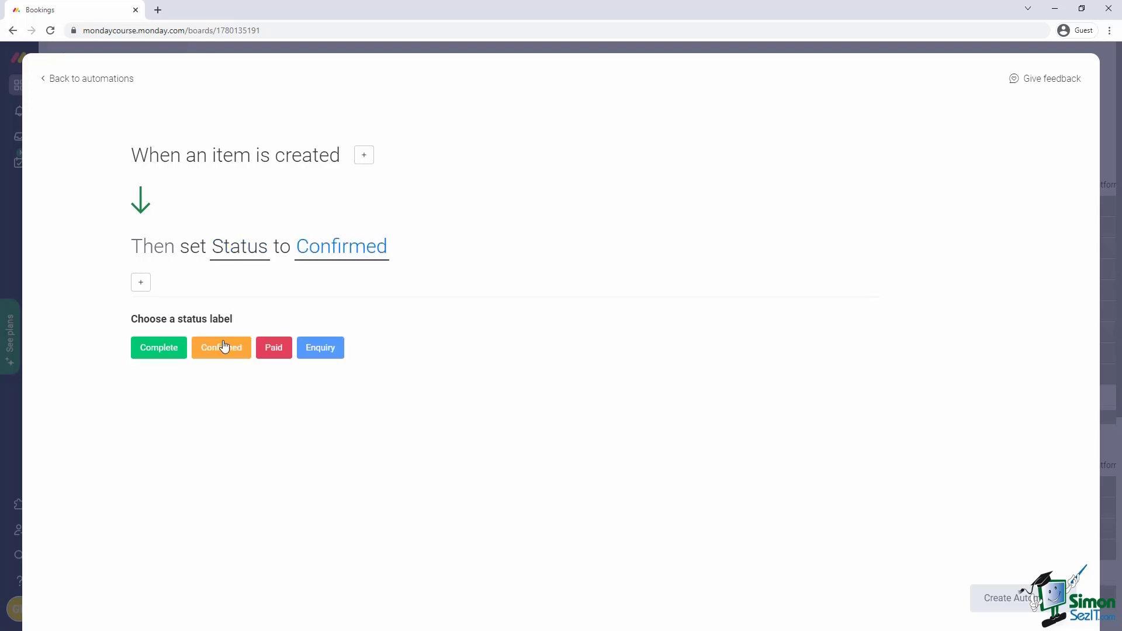
left_click(320, 348)
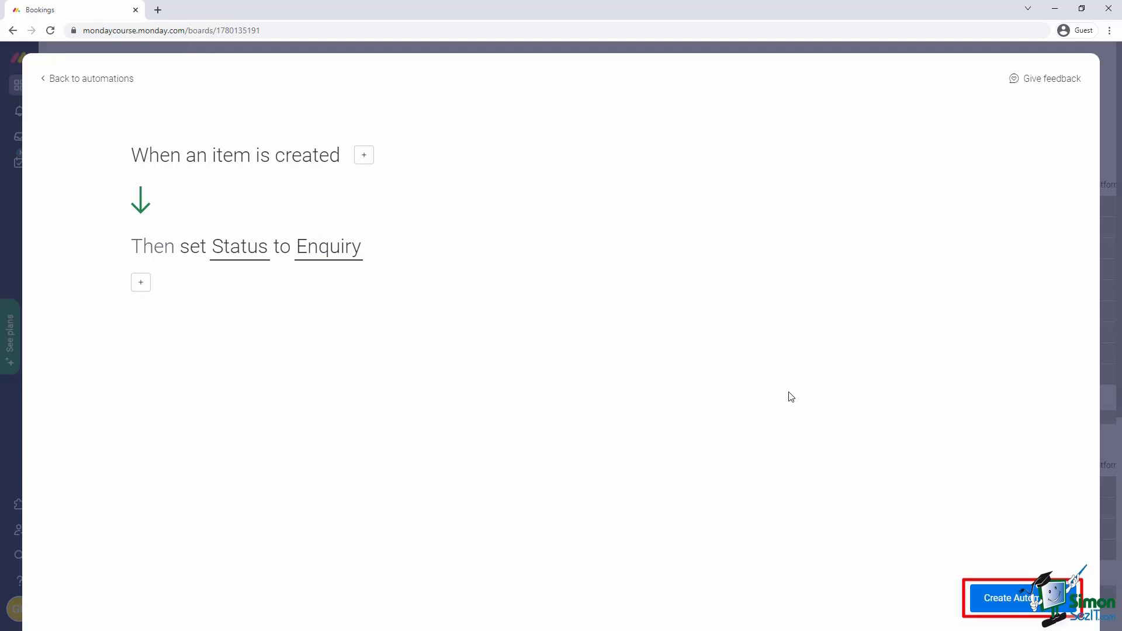
left_click(1005, 598)
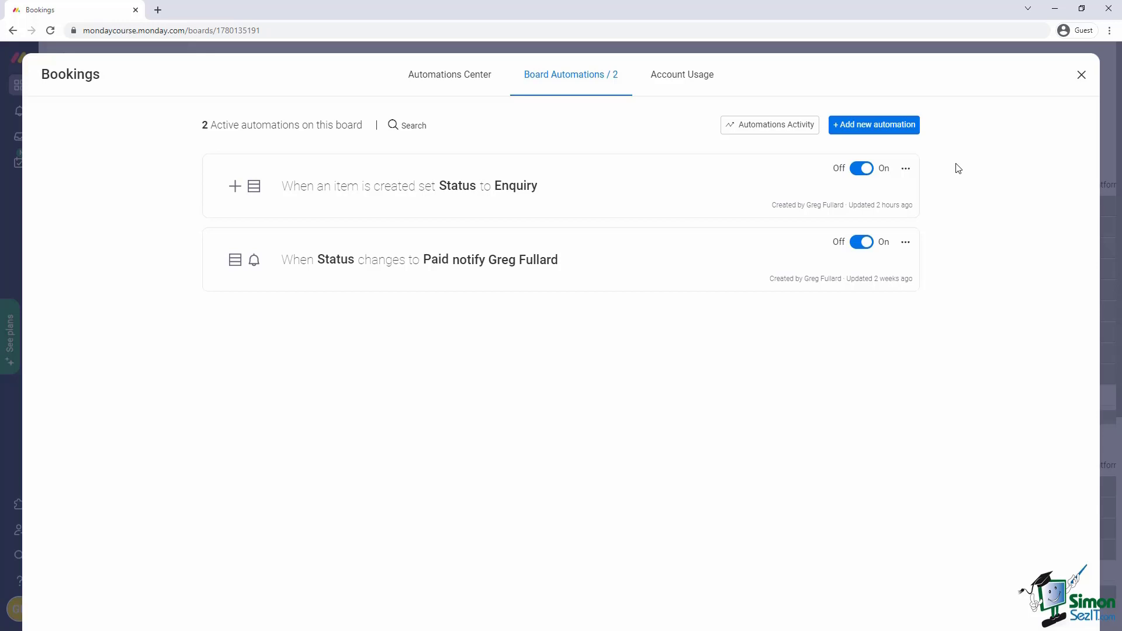
Dismiss the new automation's options menu and close Board Automations to return to Bookings
left_click(906, 167)
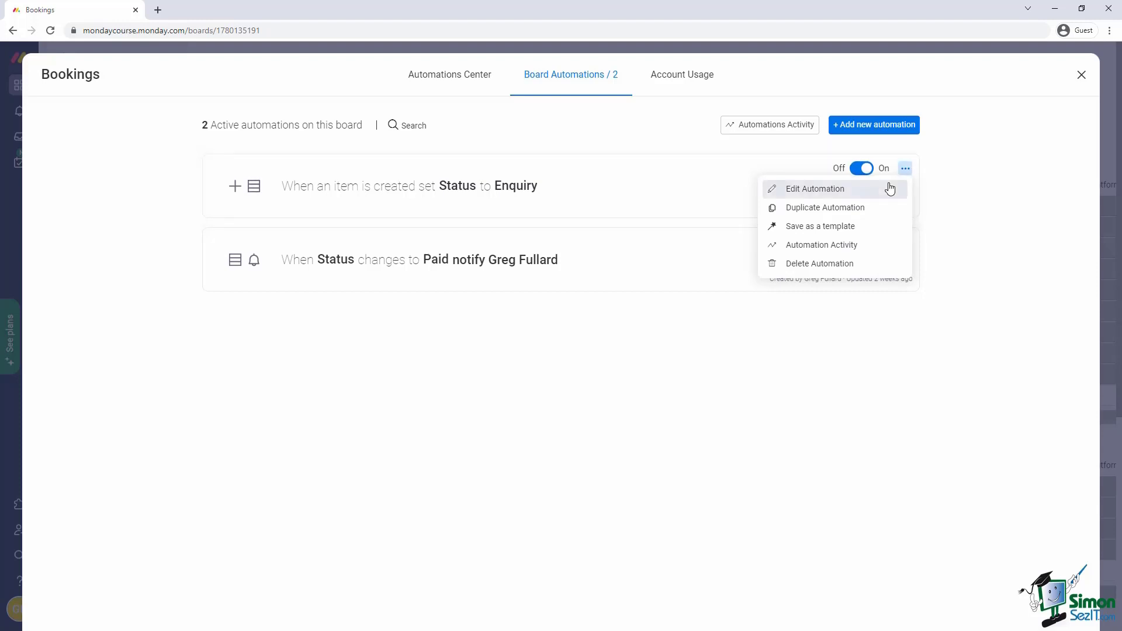
left_click(947, 180)
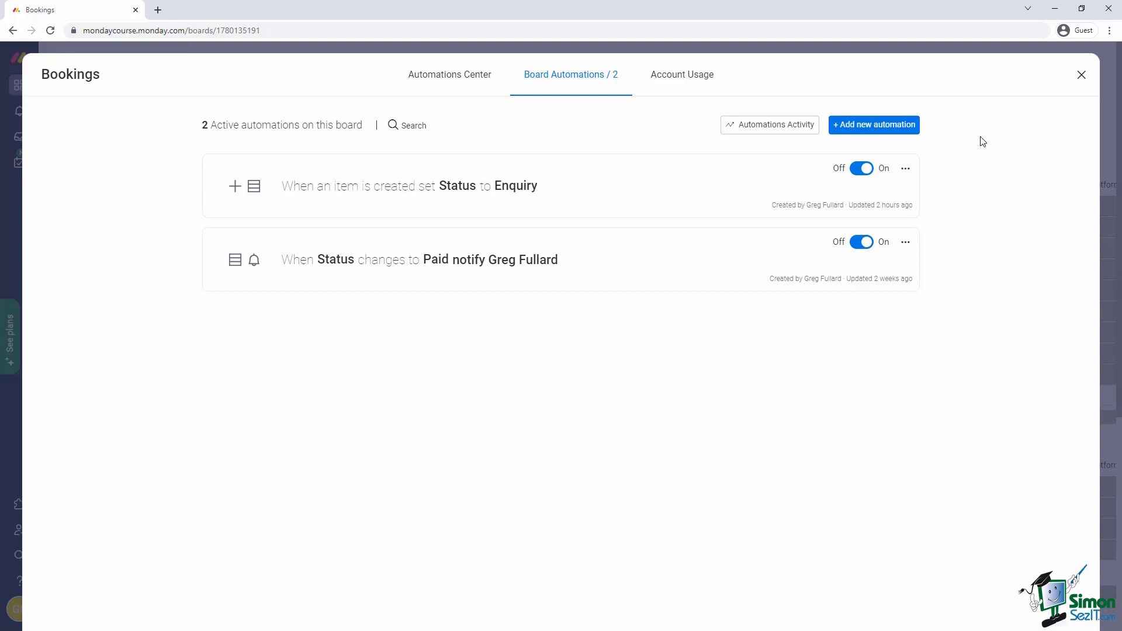
left_click(1081, 75)
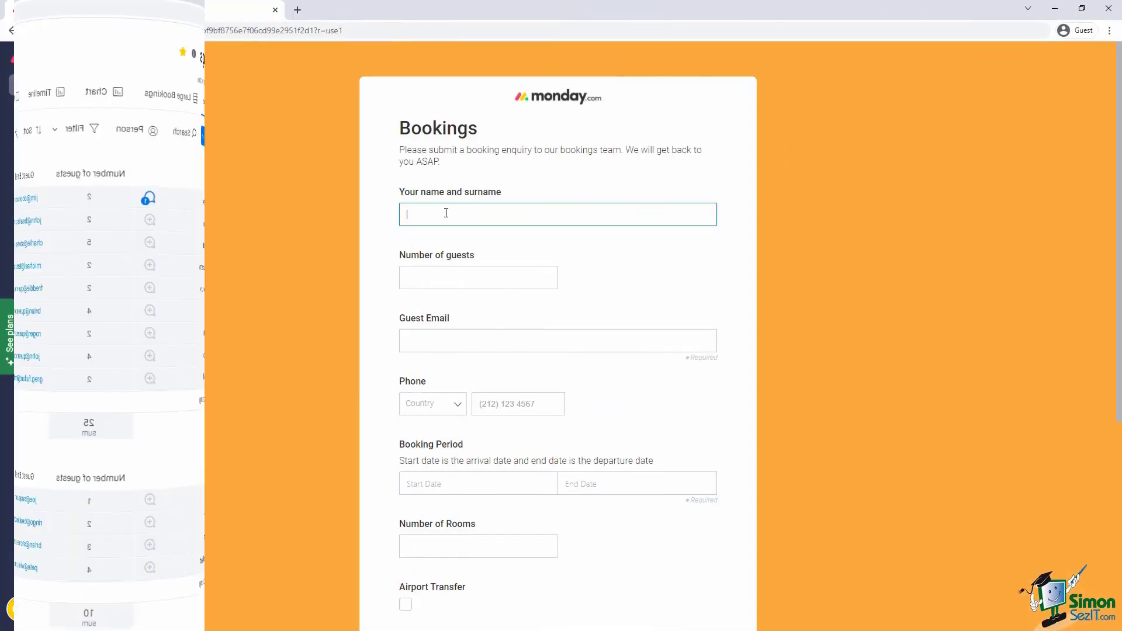
Fill in the guest's name, 2 guests, the guest's email, and phone number with +27 code
left_click(446, 284)
type("2")
left_click(521, 339)
left_click(455, 404)
key("Return")
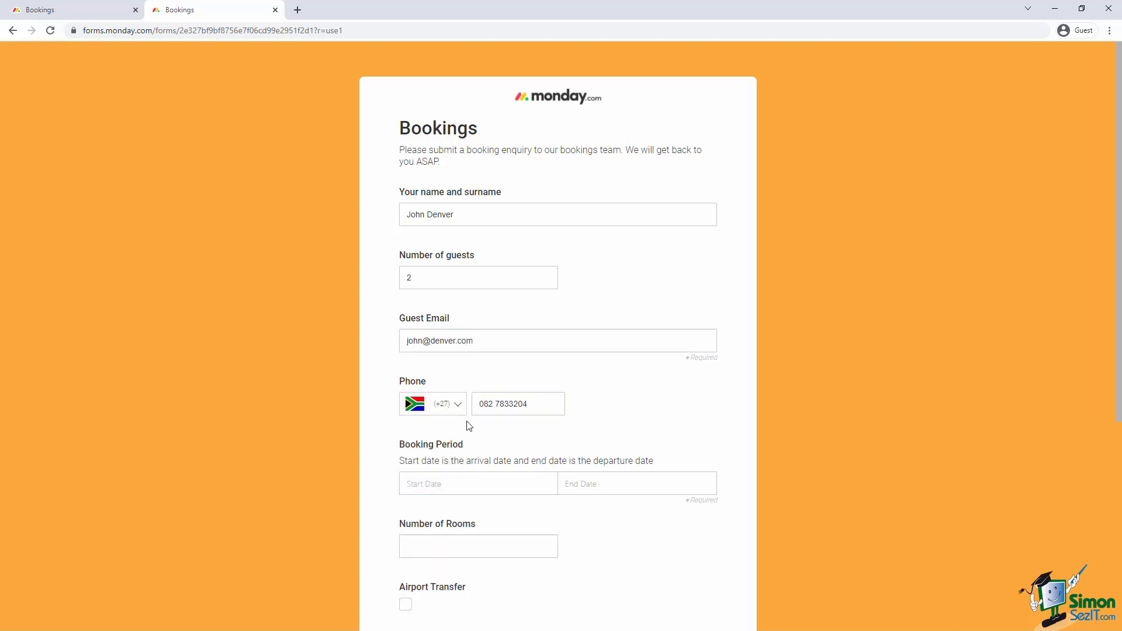
Set booking period 11/02/2021–11/06/2021 and 1 room, then submit the booking form
left_click(446, 490)
left_click(622, 574)
left_click(713, 573)
left_click(520, 552)
type("1")
scroll(520, 552, "down", 5)
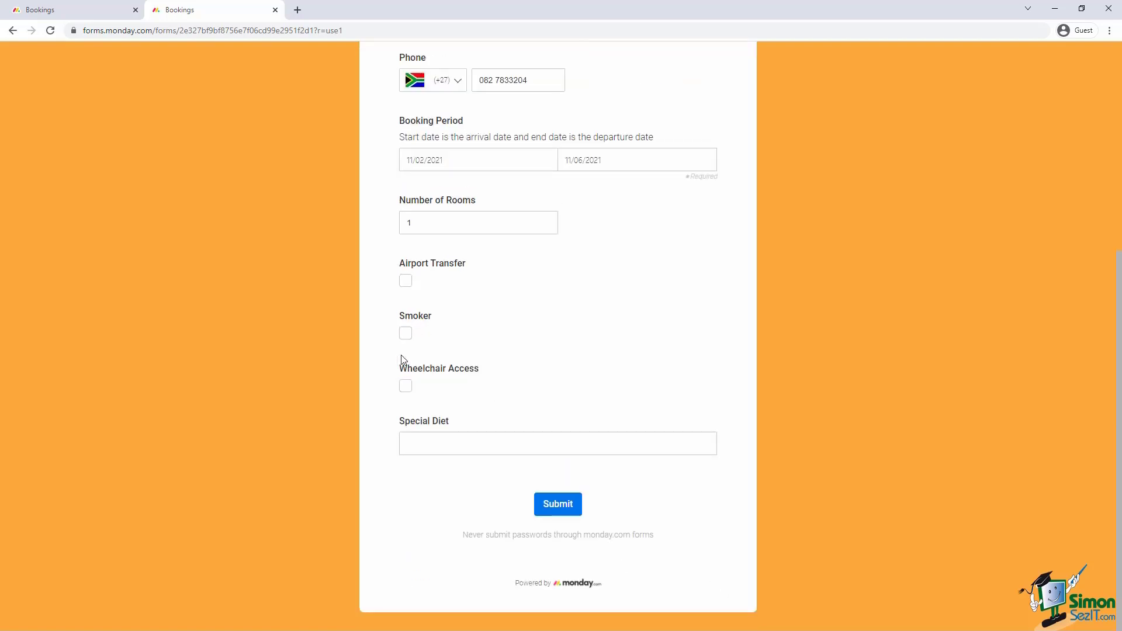
left_click(556, 503)
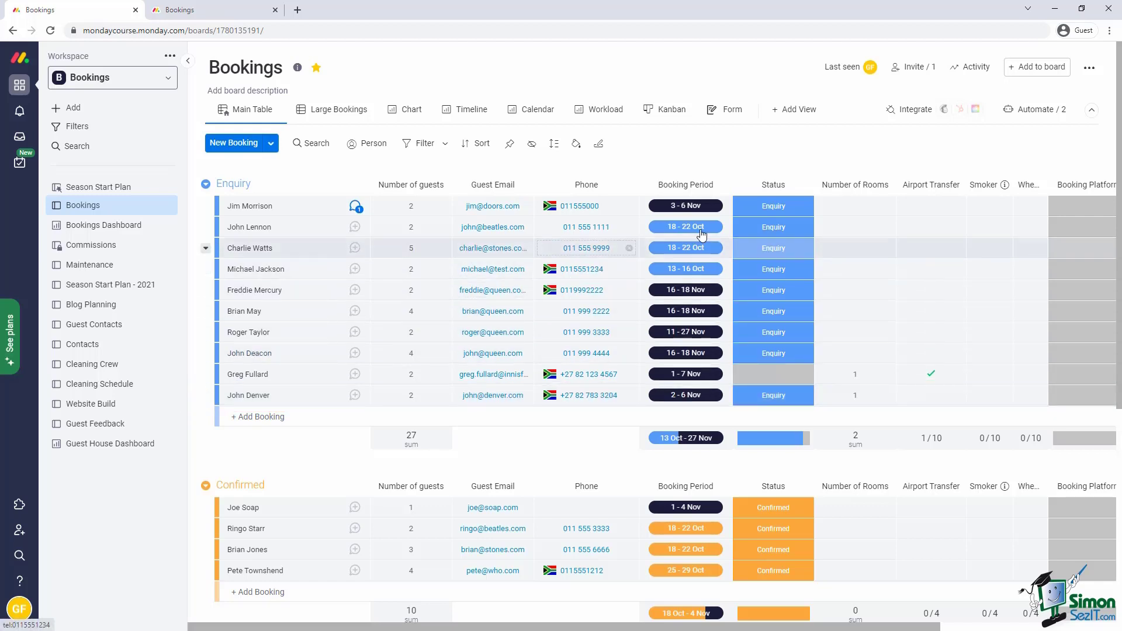
Open the Automation Activity history for the Status-to-Enquiry automation
left_click(1027, 111)
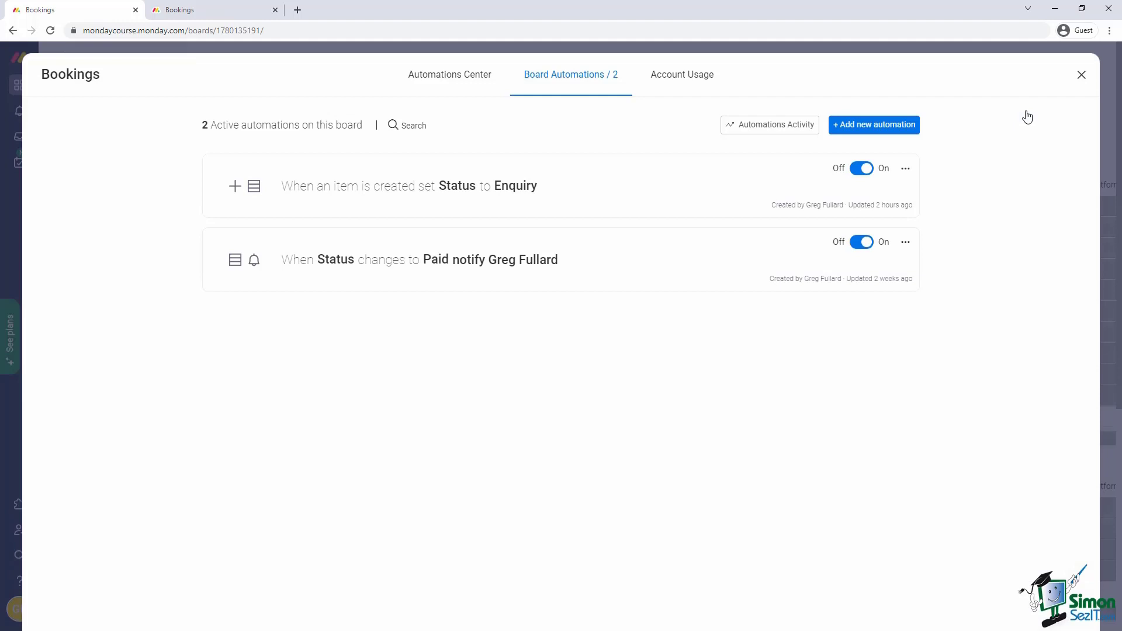
left_click(905, 169)
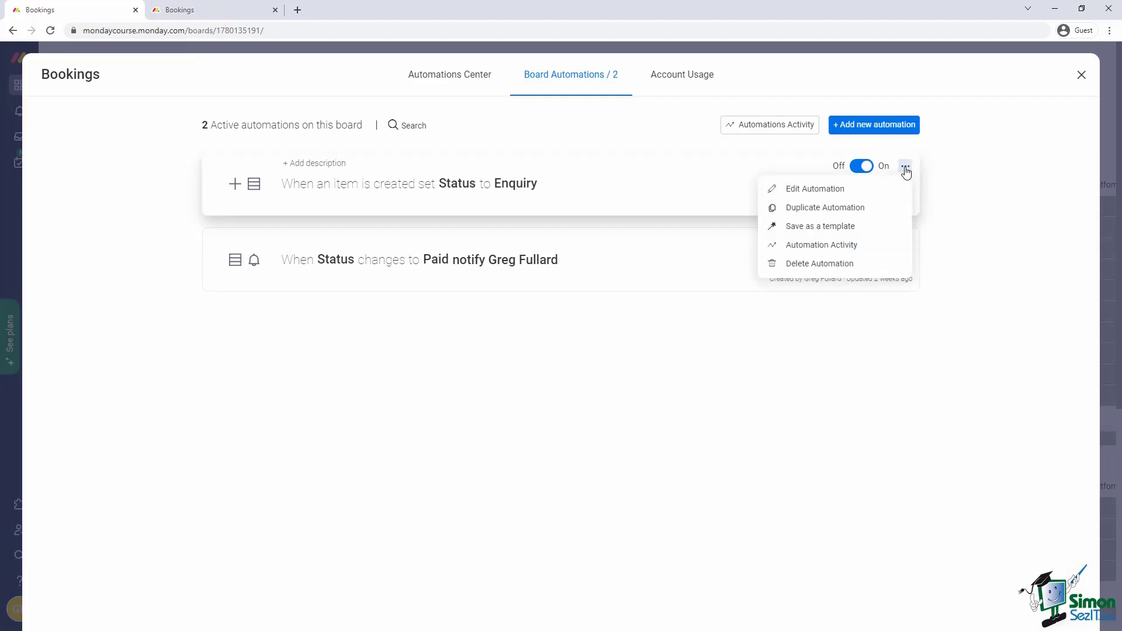
left_click(835, 251)
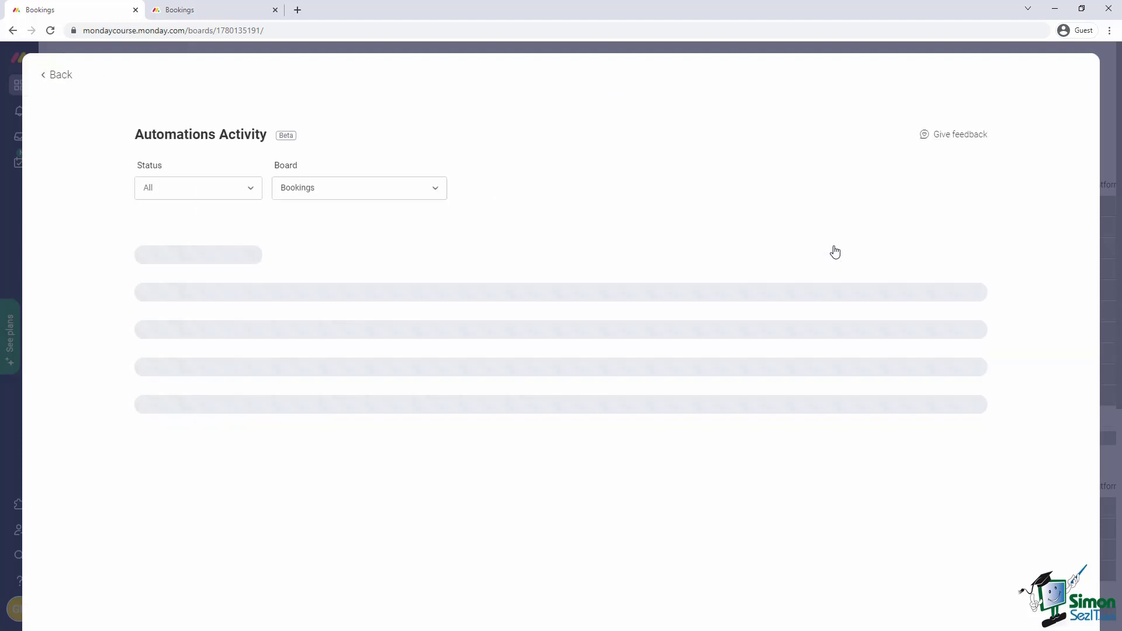